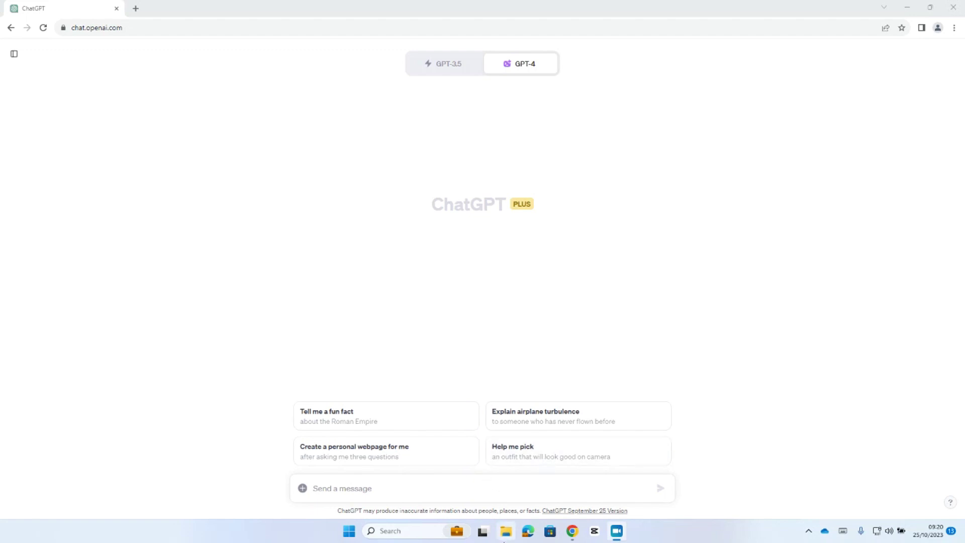
Open exportDevice_2023-10-24 from the Downloads folder in Excel
{"action": "left_click", "coordinate": [506, 531]}
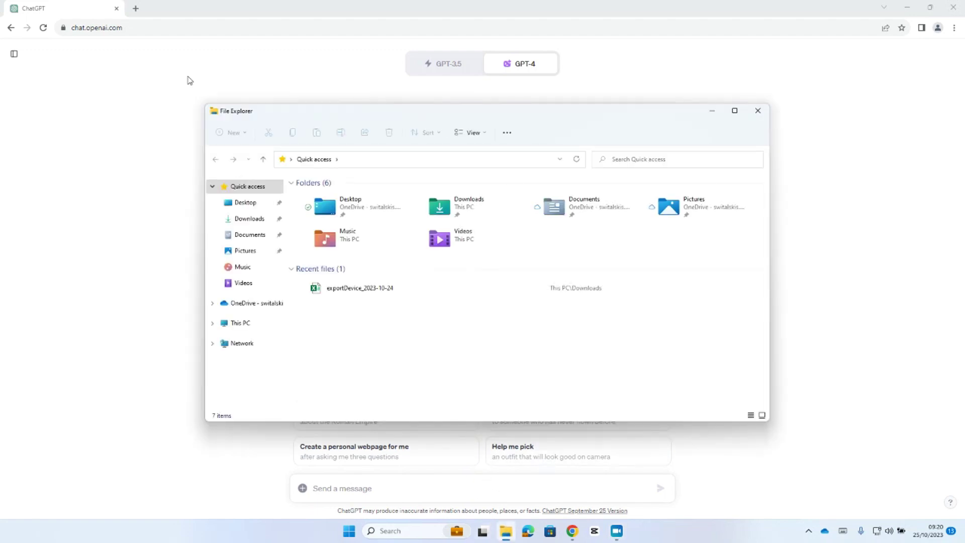
{"action": "left_click", "coordinate": [245, 221]}
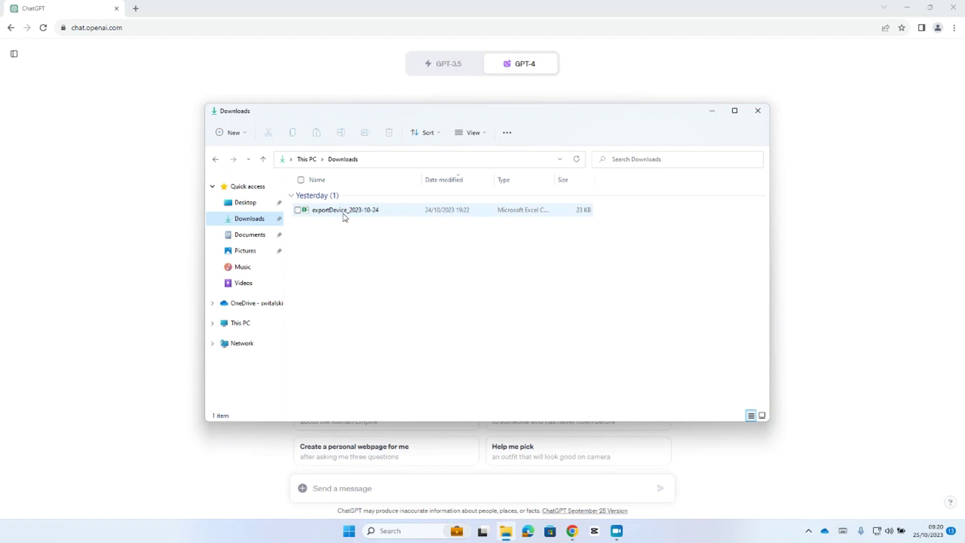
{"action": "left_click", "coordinate": [332, 210]}
{"action": "key", "text": "Return"}
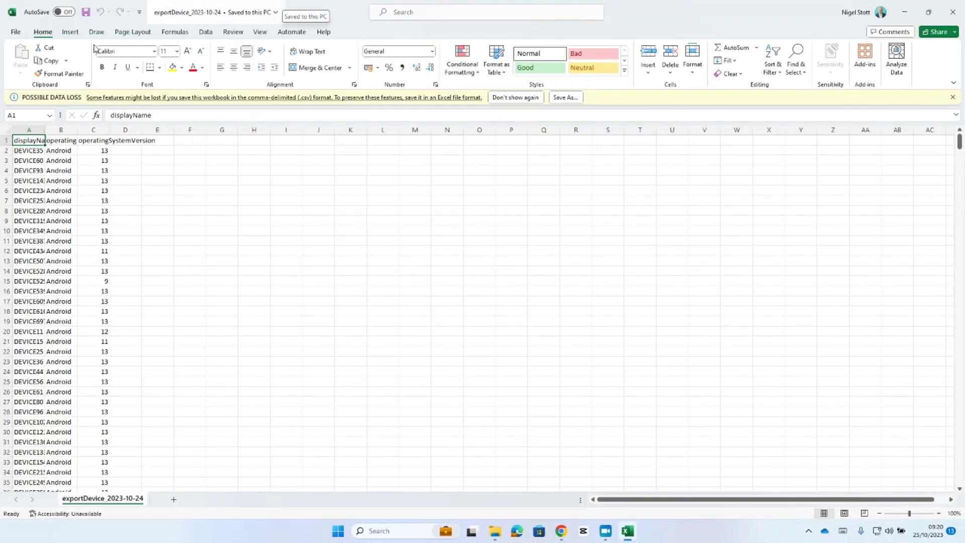
Auto-fit column A, look through the Android, iOS and Windows device rows, then close the workbook
{"action": "double_click", "coordinate": [48, 130]}
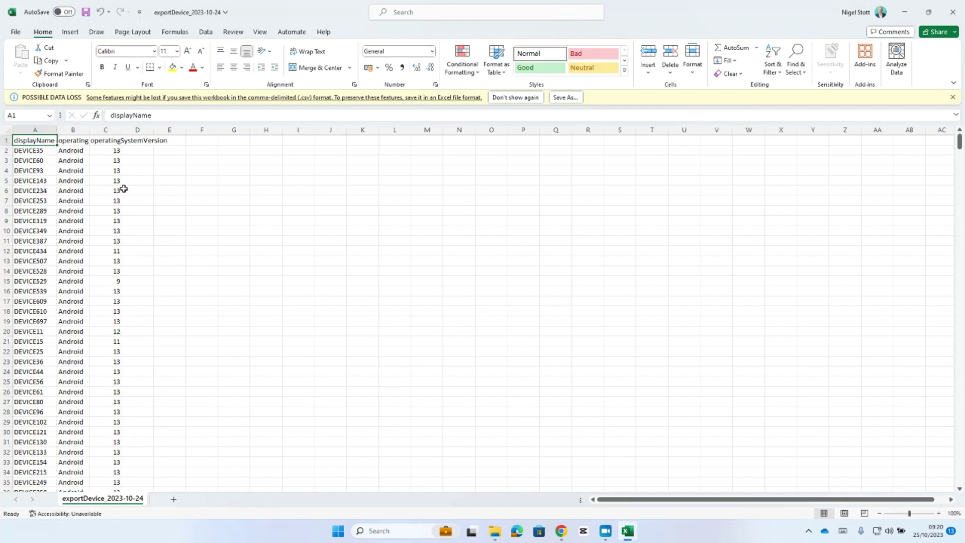
{"action": "scroll", "coordinate": [80, 187], "scroll_direction": "down", "scroll_amount": 4}
{"action": "scroll", "coordinate": [80, 187], "scroll_direction": "up", "scroll_amount": 4}
{"action": "scroll", "coordinate": [82, 186], "scroll_direction": "down", "scroll_amount": 20}
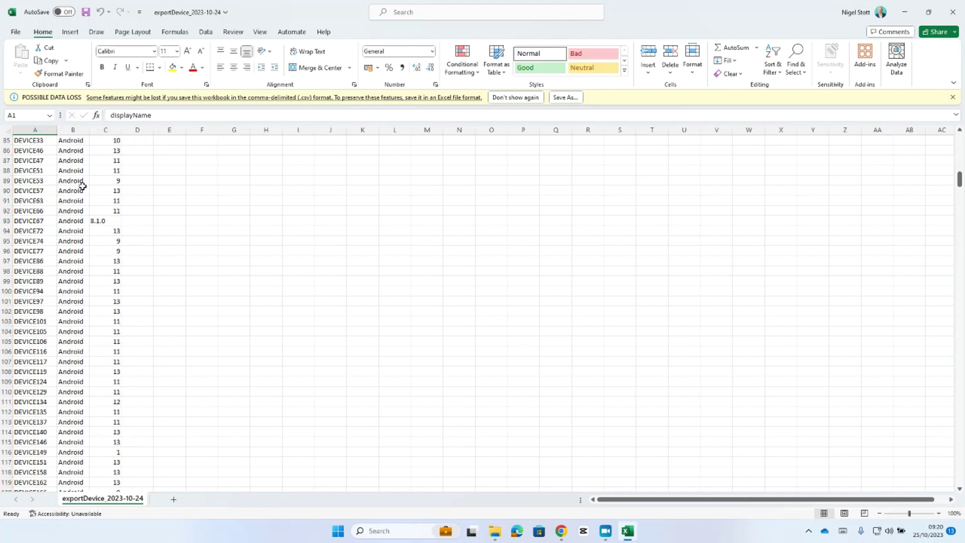
{"action": "scroll", "coordinate": [83, 186], "scroll_direction": "up", "scroll_amount": 20}
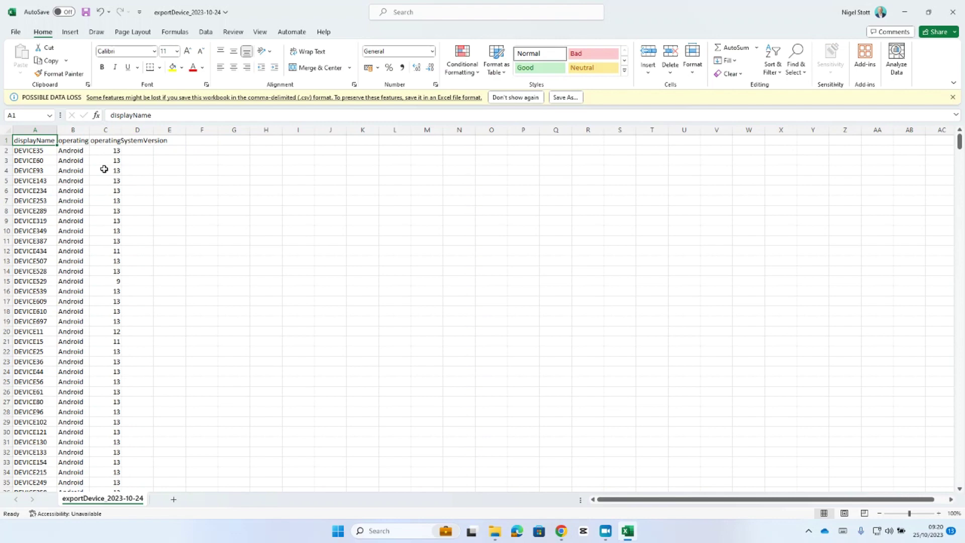
{"action": "scroll", "coordinate": [104, 170], "scroll_direction": "down", "scroll_amount": 20}
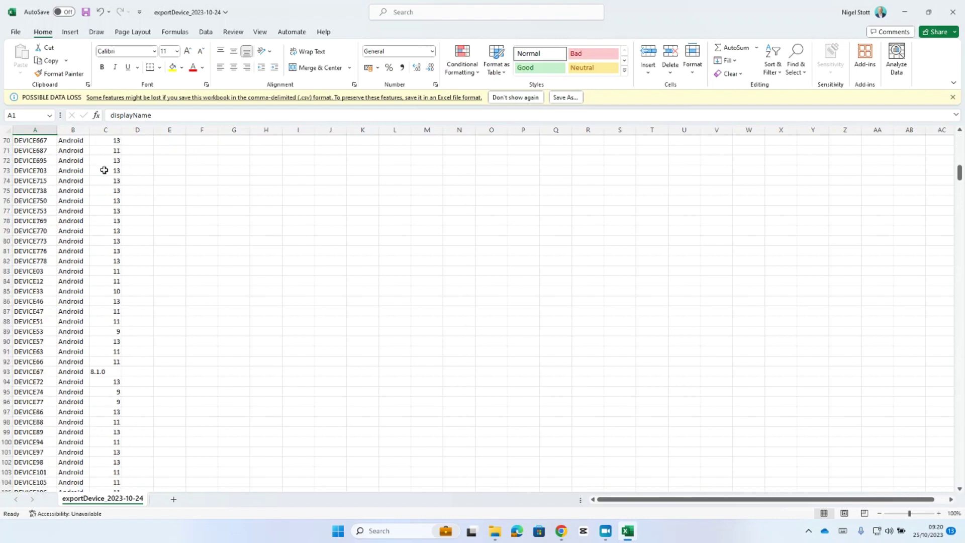
{"action": "scroll", "coordinate": [104, 170], "scroll_direction": "down", "scroll_amount": 20}
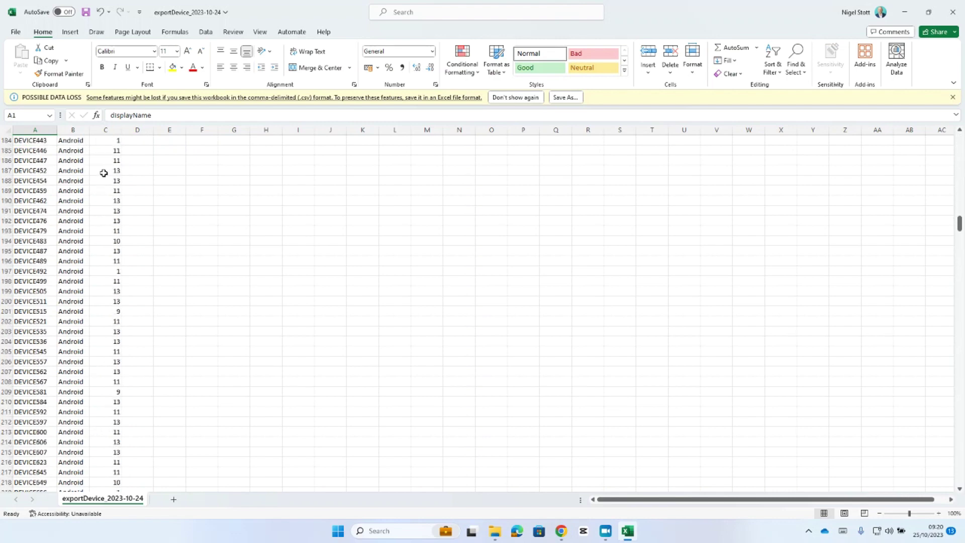
{"action": "scroll", "coordinate": [104, 173], "scroll_direction": "down", "scroll_amount": 20}
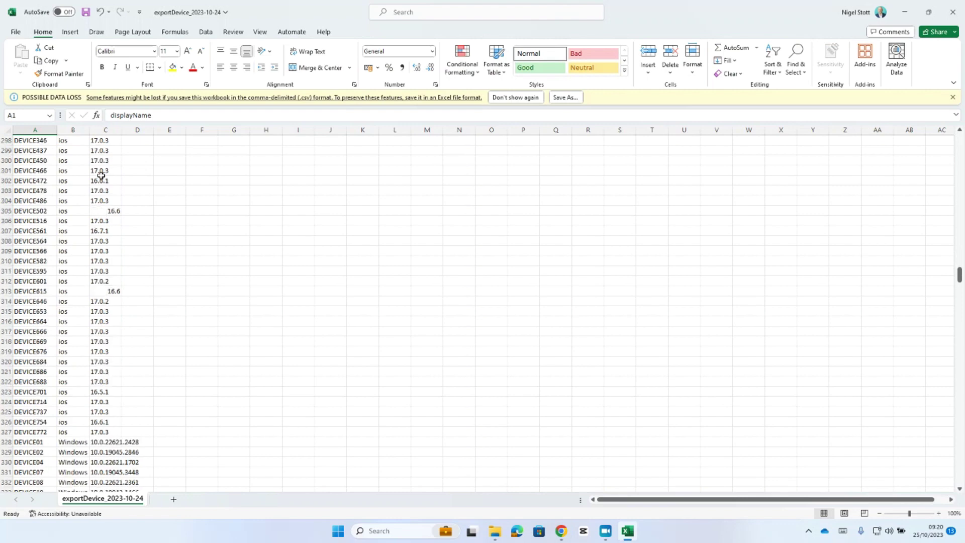
{"action": "scroll", "coordinate": [101, 175], "scroll_direction": "down", "scroll_amount": 20}
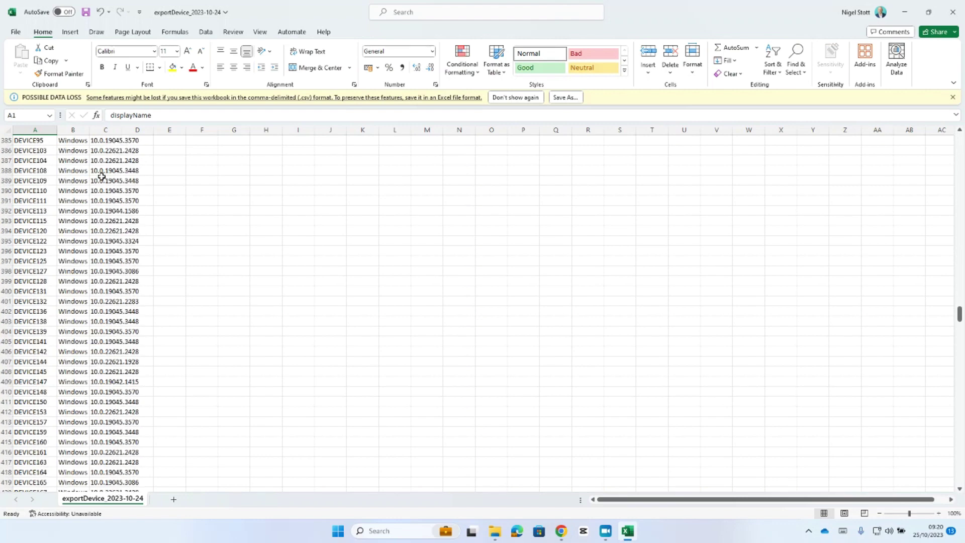
{"action": "scroll", "coordinate": [101, 175], "scroll_direction": "down", "scroll_amount": 16}
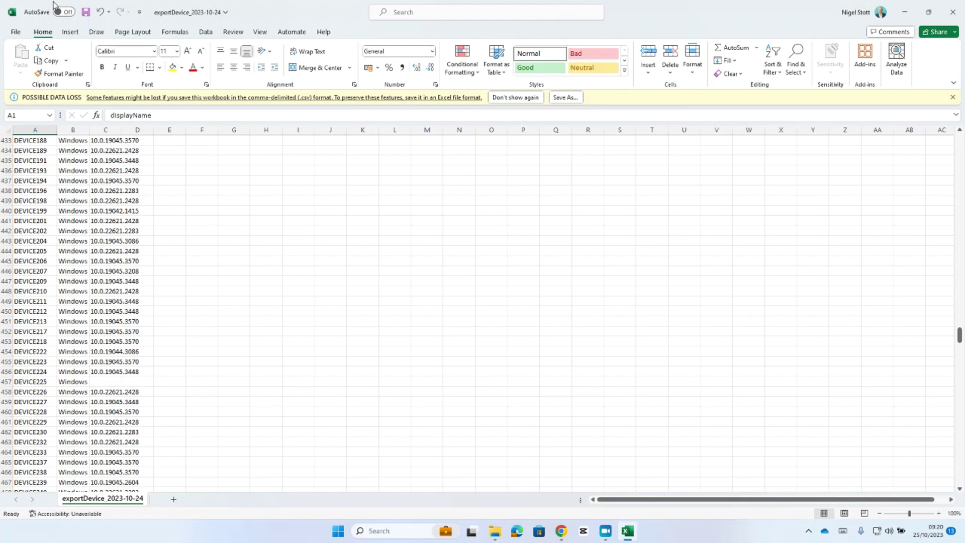
{"action": "left_click", "coordinate": [953, 12]}
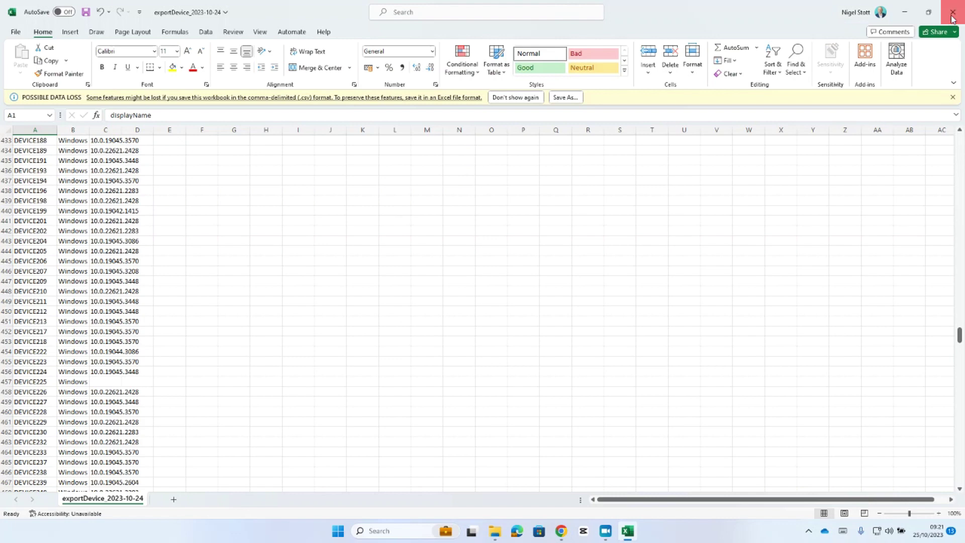
Close the device CSV without saving, close Downloads, and confirm GPT-4 has Advanced Data Analysis enabled
{"action": "left_click", "coordinate": [508, 281]}
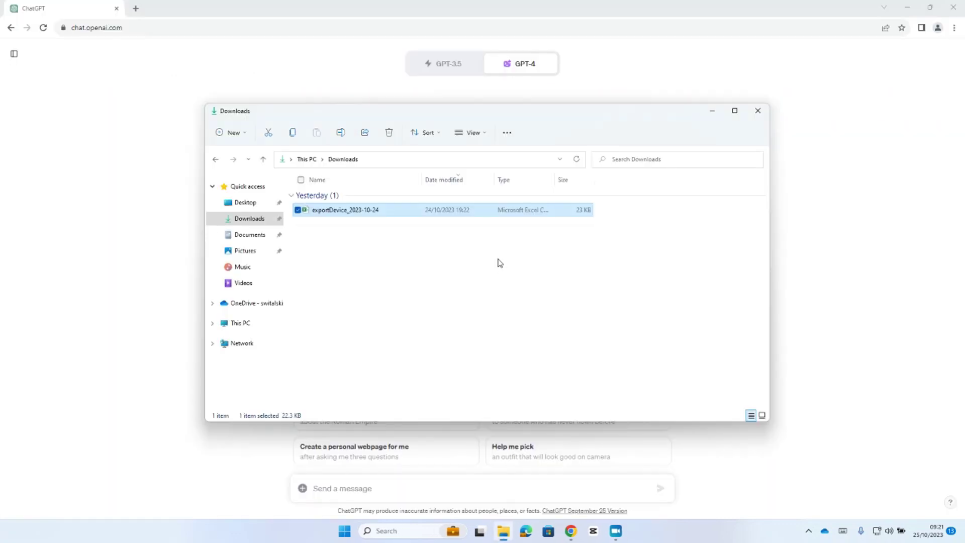
{"action": "left_click", "coordinate": [762, 113]}
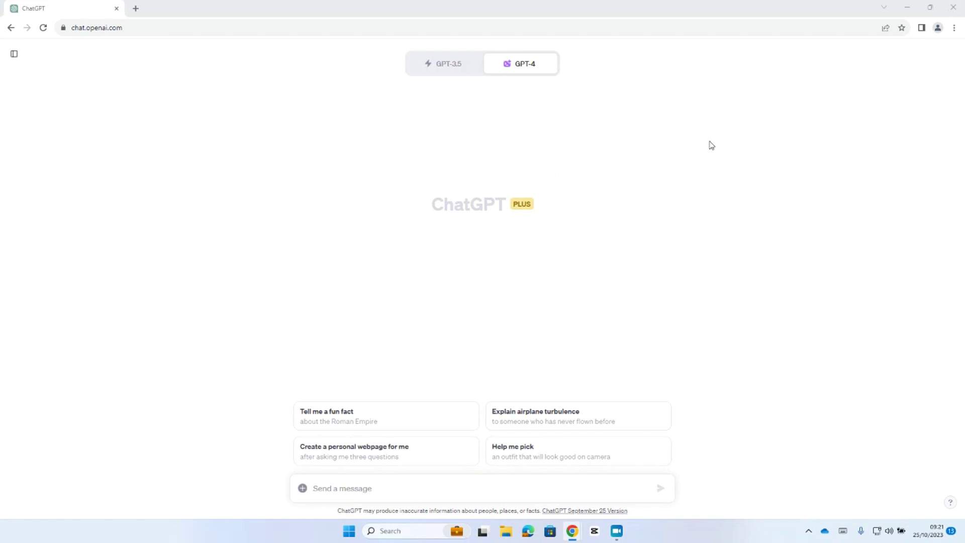
{"action": "mouse_move", "coordinate": [539, 67]}
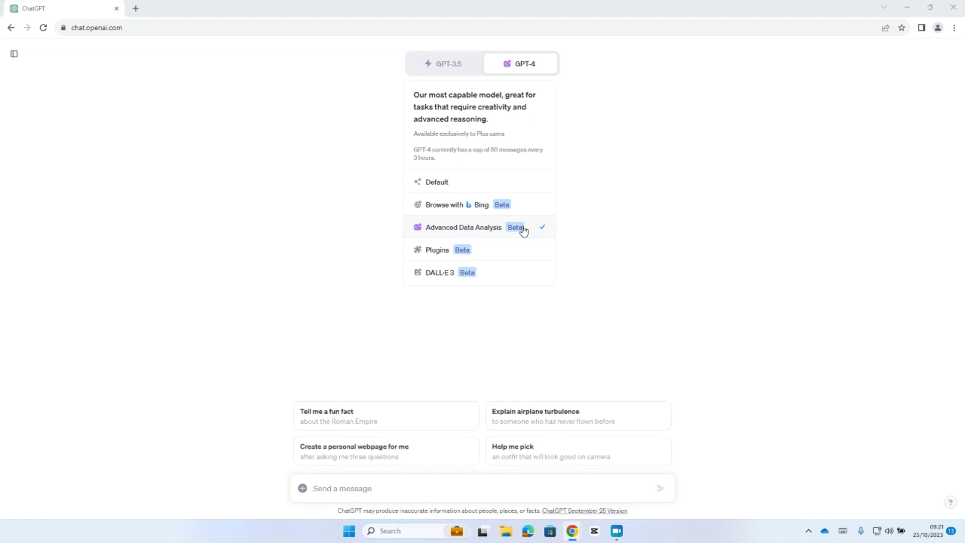
{"action": "left_click", "coordinate": [699, 239]}
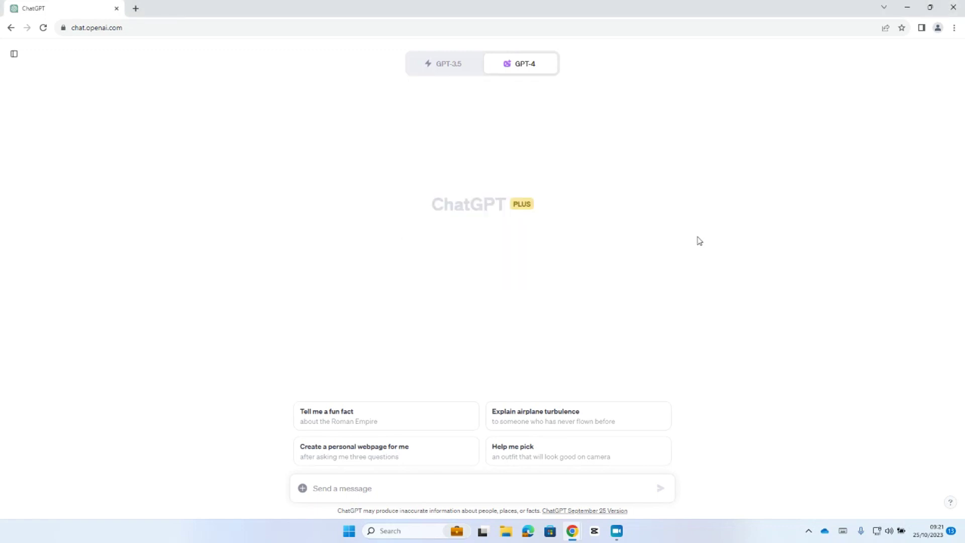
Attach exportDevice_2023-10-24 from Downloads to a new ChatGPT message
{"action": "left_click", "coordinate": [302, 489]}
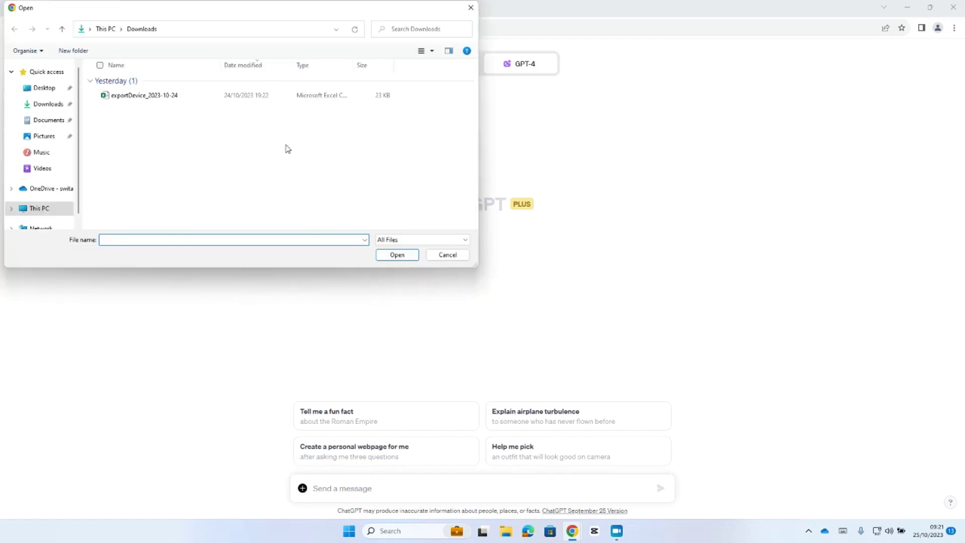
{"action": "left_click", "coordinate": [132, 95]}
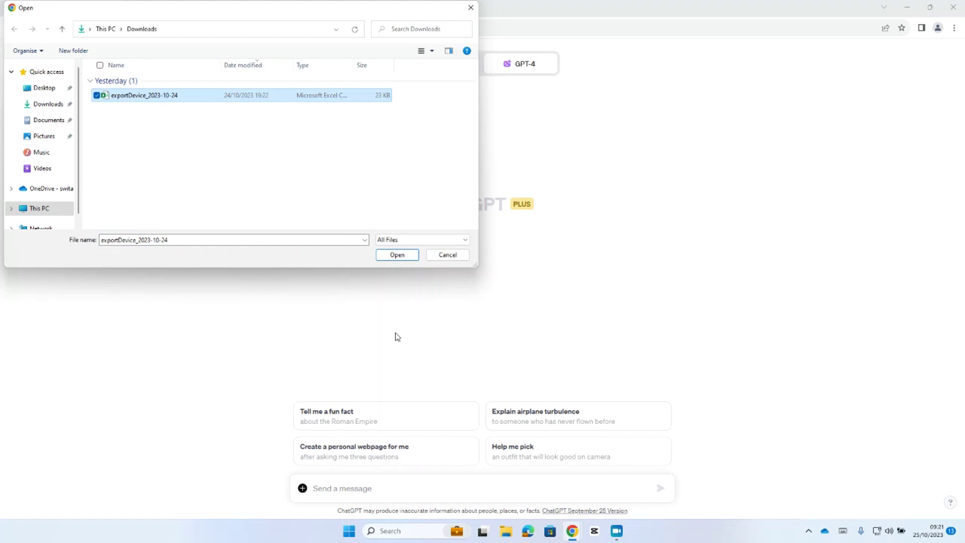
{"action": "left_click", "coordinate": [397, 255]}
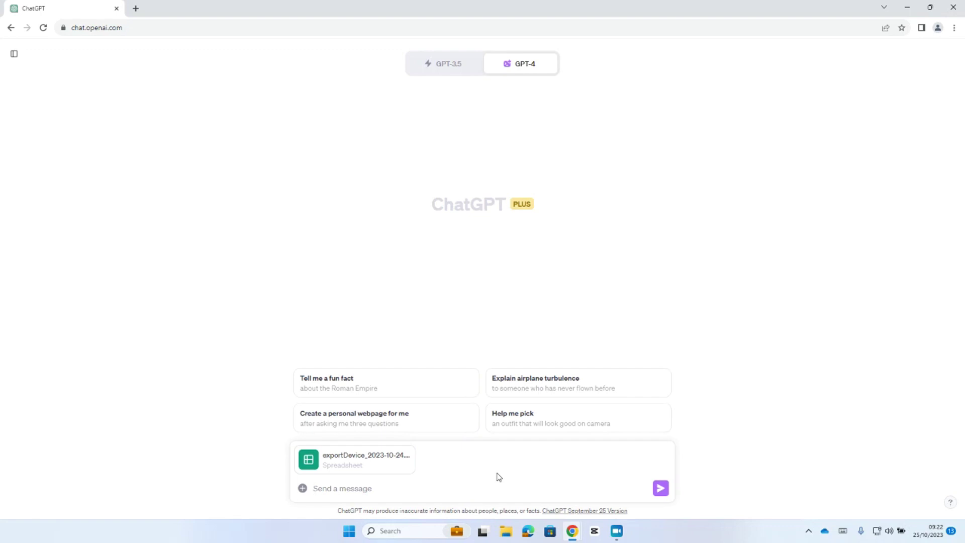
Send the file with 'could you please use attached file to summarise the total number of ios, android and windows devices'
{"action": "type", "text": "could you please use the"}
{"action": "type", "text": "attached fi"}
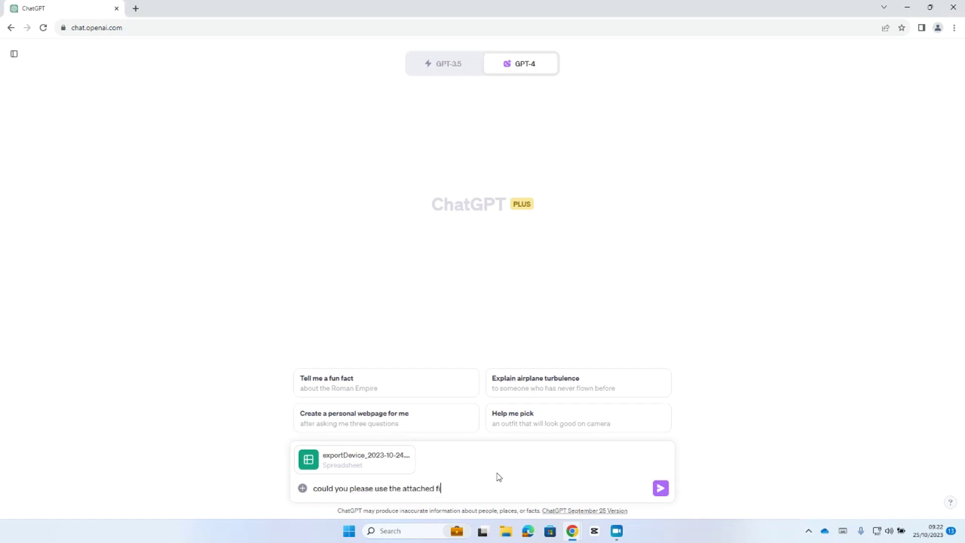
{"action": "type", "text": "le to summarise the total number of ios, a"}
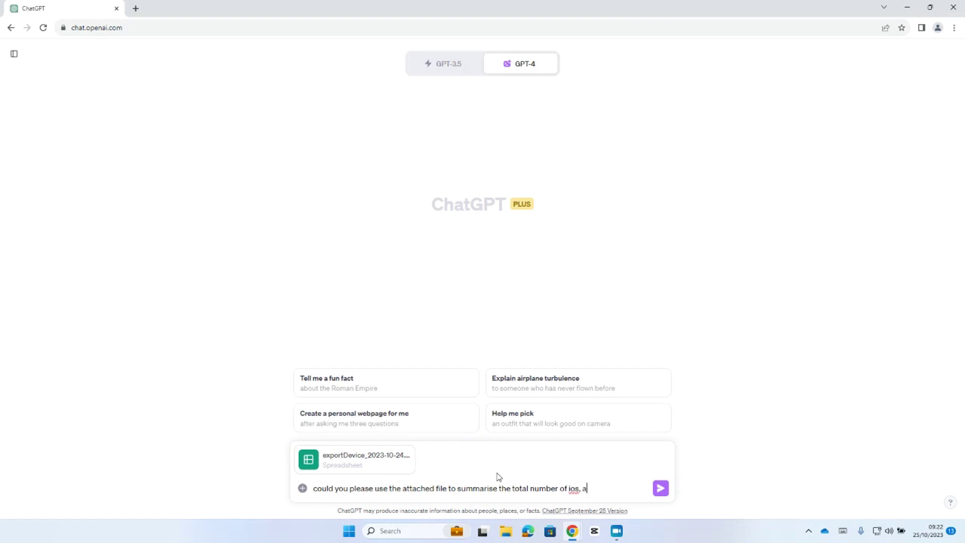
{"action": "type", "text": "ndroid and windows devices"}
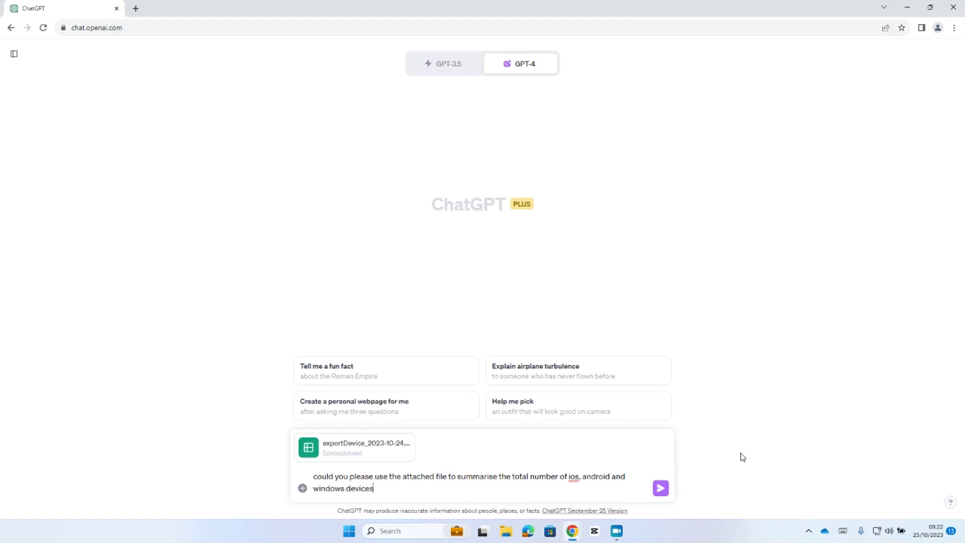
{"action": "left_click", "coordinate": [666, 491]}
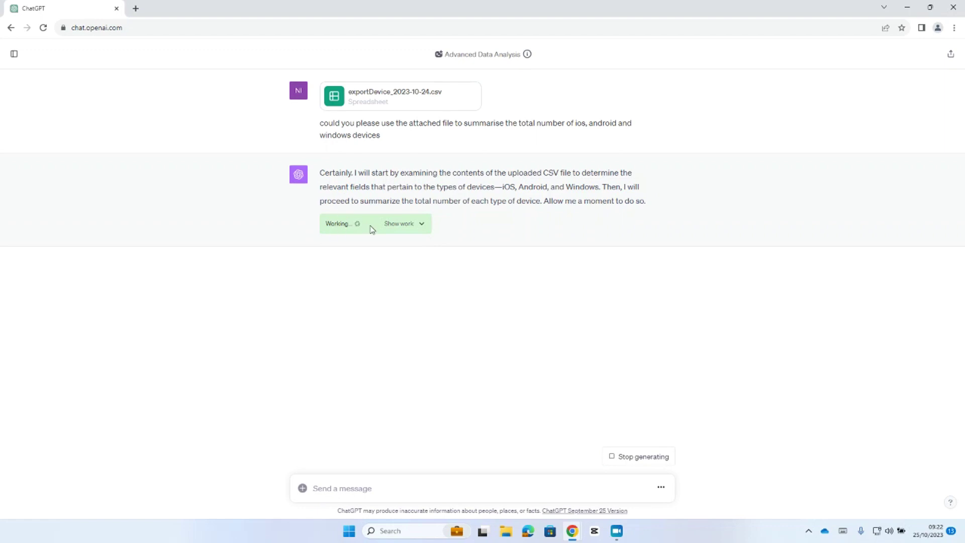
Expand the analysis work showing Windows 456, Android 239 and iOS 87, then start a follow-up message
{"action": "left_click", "coordinate": [434, 225]}
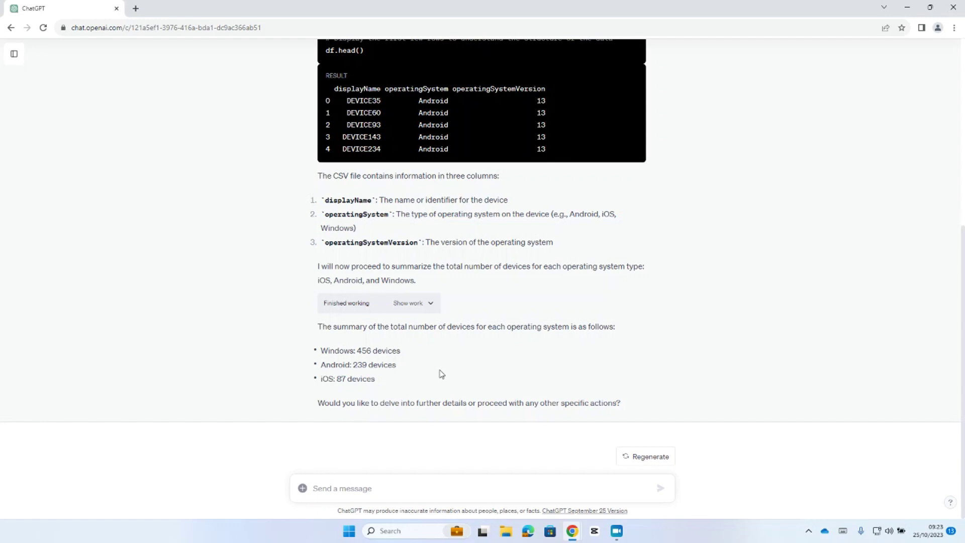
{"action": "left_click", "coordinate": [351, 493]}
Ask 'please further summarise the version number of the ios devices', correcting the 'sumarise' typo first
{"action": "type", "text": "ple"}
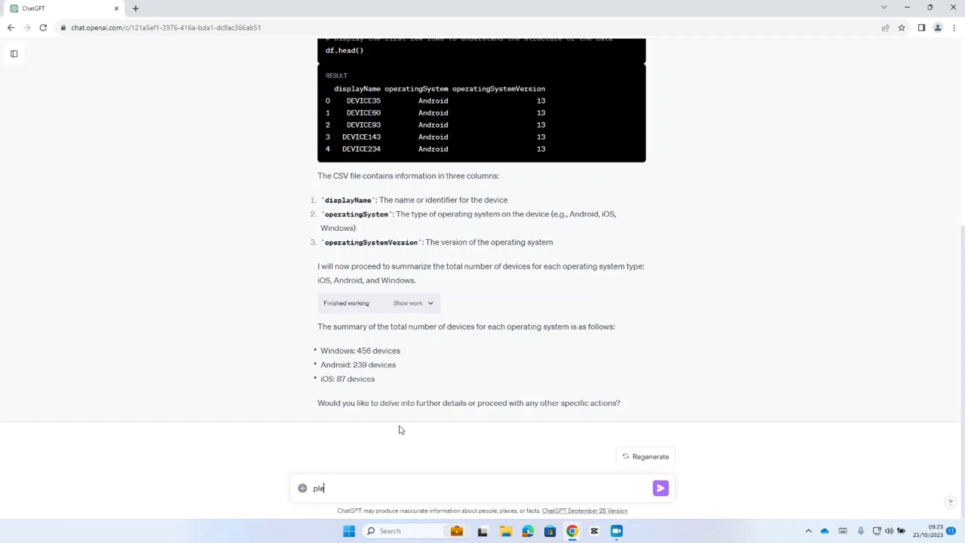
{"action": "type", "text": "ase further sumarise the version num"}
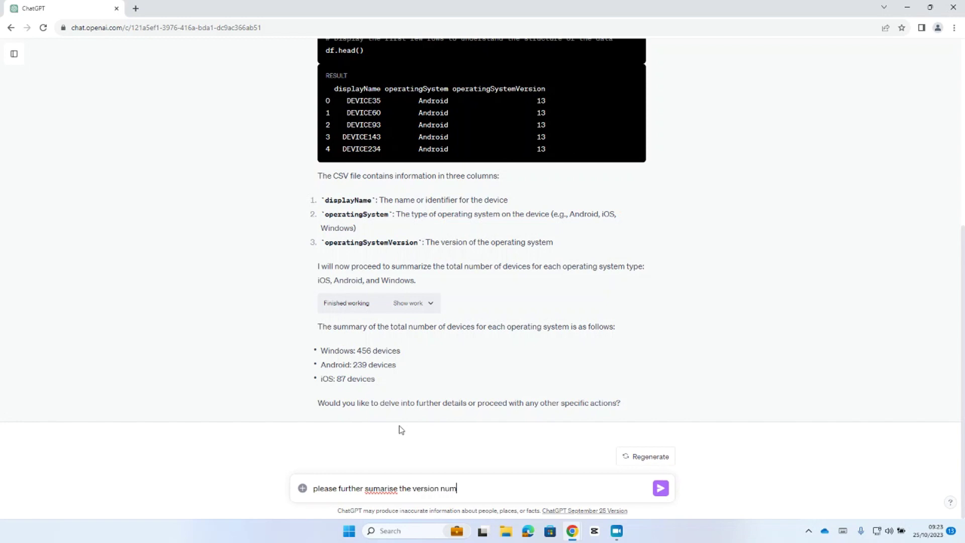
{"action": "type", "text": "ber of the ios devices"}
{"action": "right_click", "coordinate": [393, 489]}
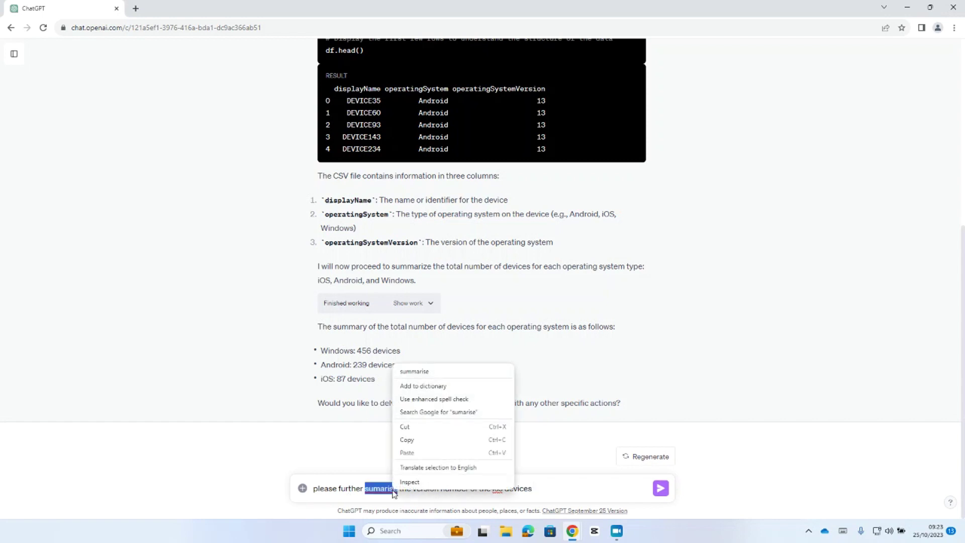
{"action": "left_click", "coordinate": [451, 375]}
{"action": "left_click", "coordinate": [570, 487]}
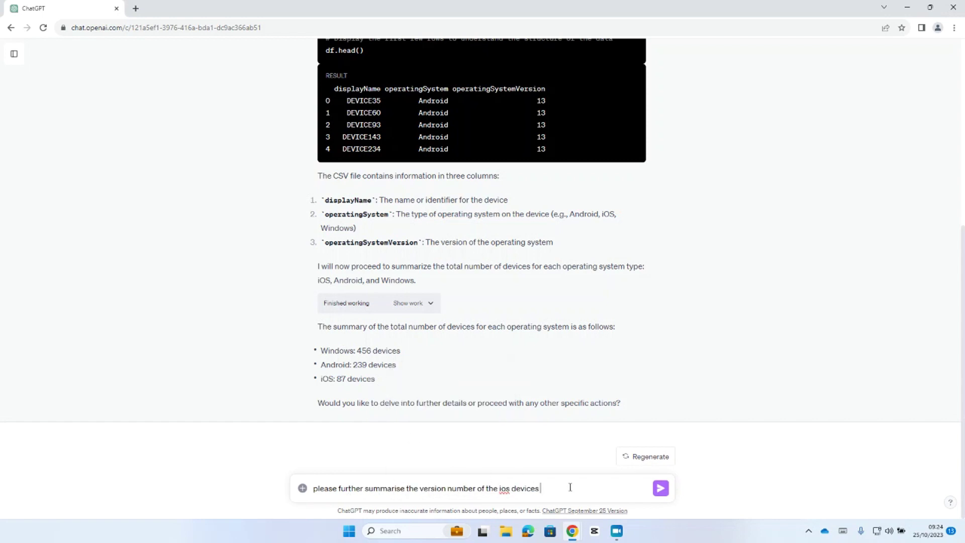
{"action": "left_click", "coordinate": [660, 488]}
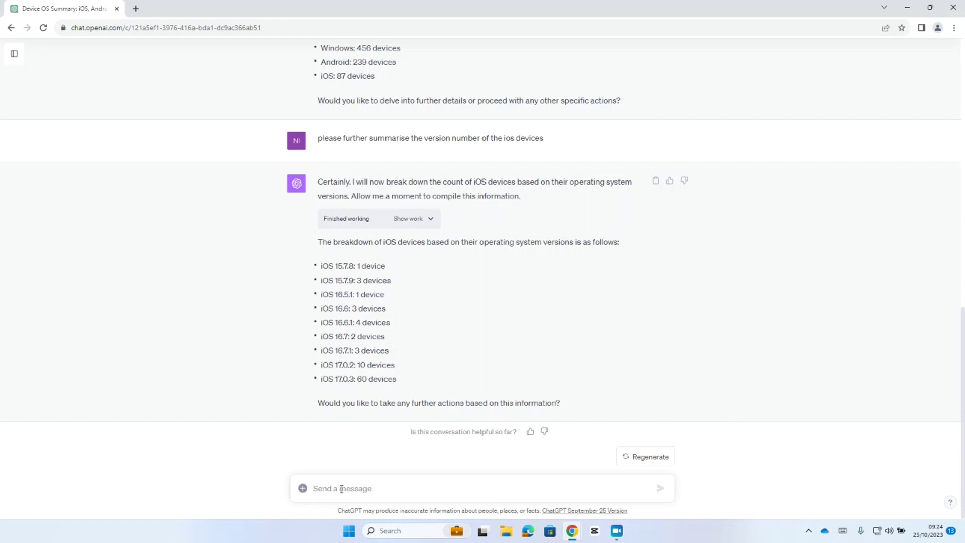
Request 'please create a csv with this summary info' and download the iOS Version Summary CSV
{"action": "left_click", "coordinate": [364, 488]}
{"action": "type", "text": "please create a csv with this"}
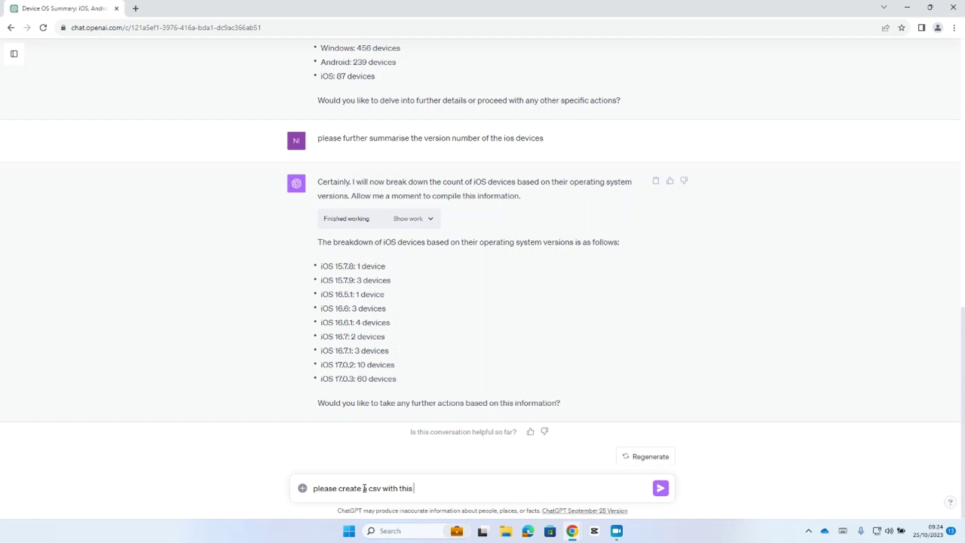
{"action": "type", "text": " summary info"}
{"action": "key", "text": "Return"}
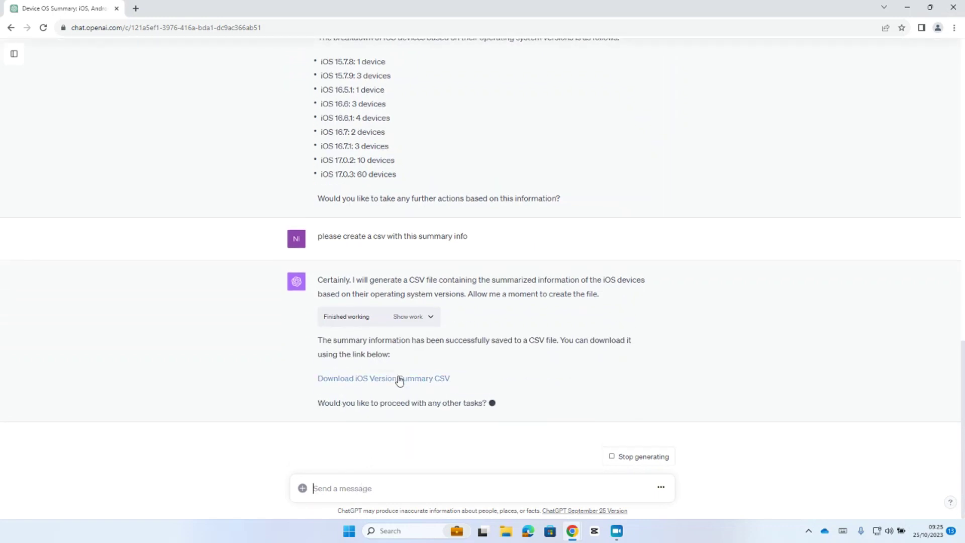
{"action": "left_click", "coordinate": [400, 381]}
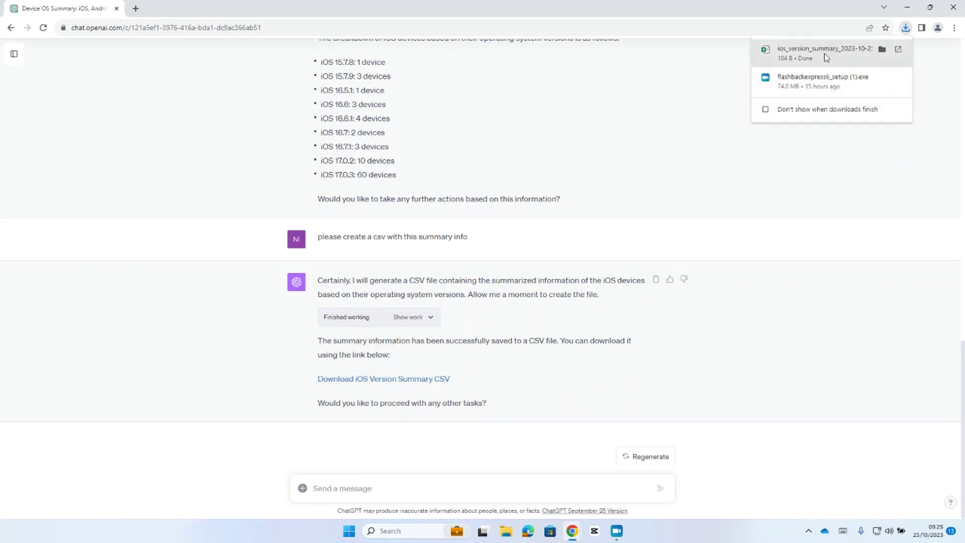
Open ios_version_summary_2023-10-25.csv in Excel from Chrome's download bubble
{"action": "left_click", "coordinate": [825, 53]}
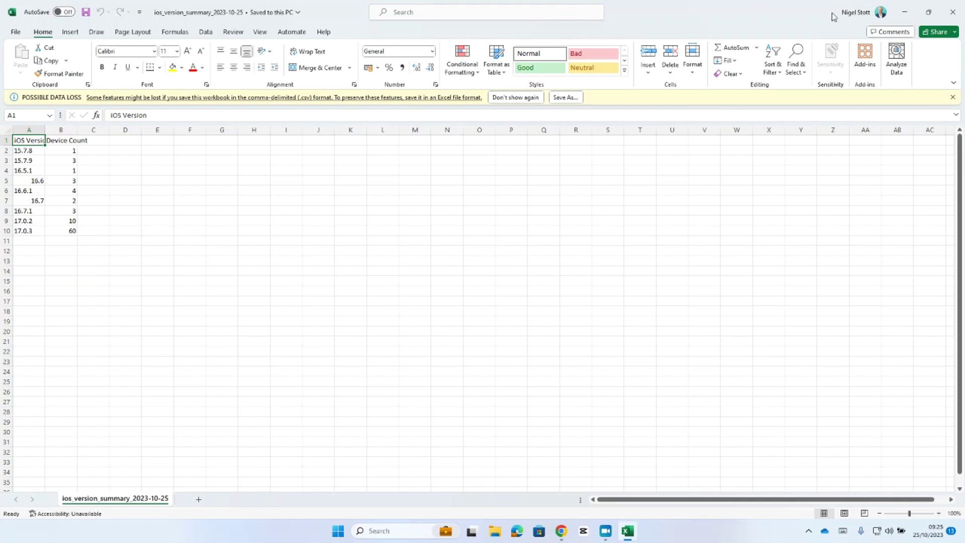
Close the ios_version_summary spreadsheet in Excel to return to the ChatGPT conversation
{"action": "left_click", "coordinate": [952, 11]}
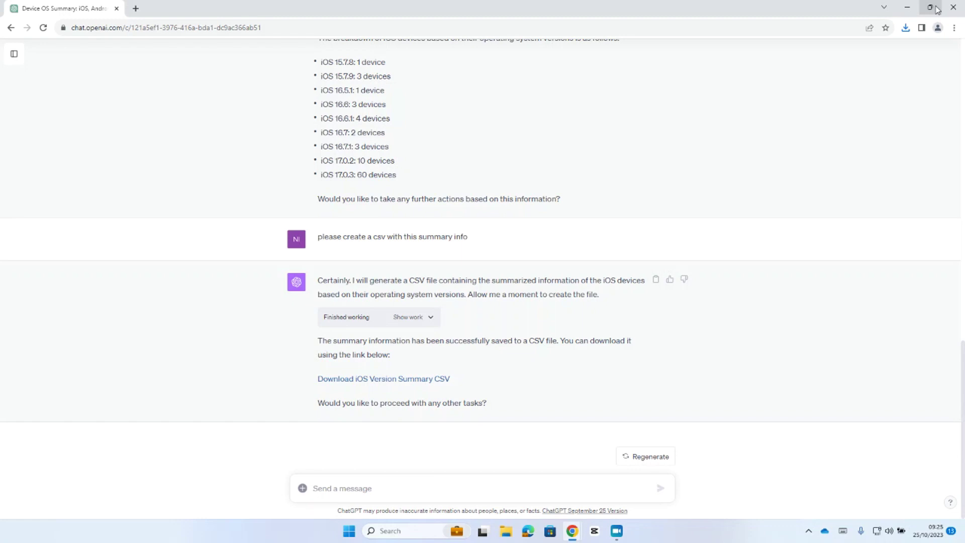
{"action": "mouse_move", "coordinate": [937, 10]}
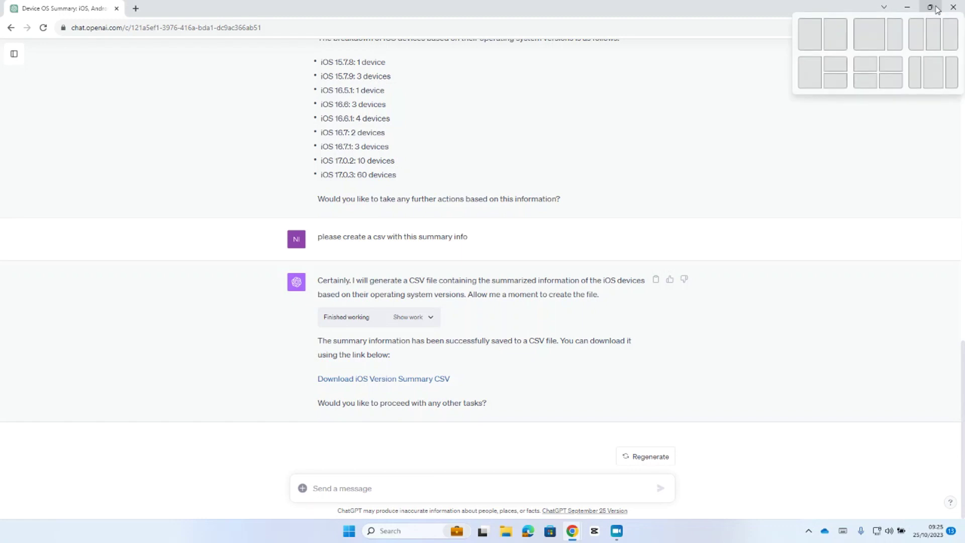